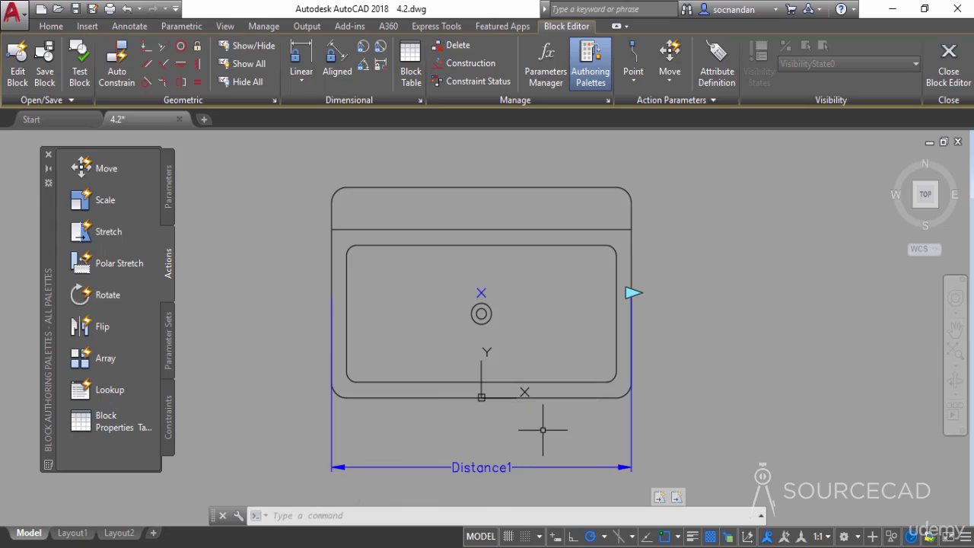
# Set the distance type of the Distance1 linear parameter's value set to List
pyautogui.scroll(-2, 554, 432)
pyautogui.moveTo(554, 433); pyautogui.dragTo(509, 415, button='middle')
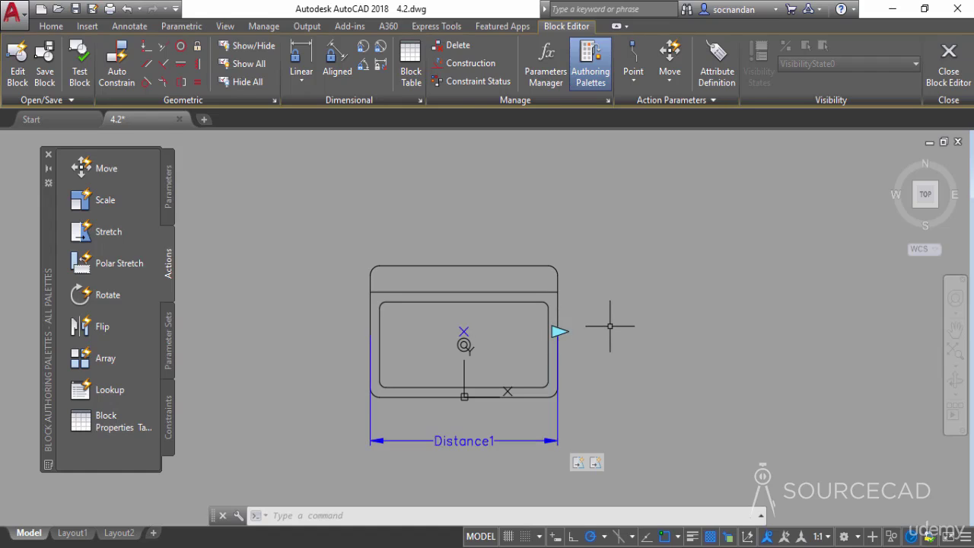
pyautogui.click(533, 440)
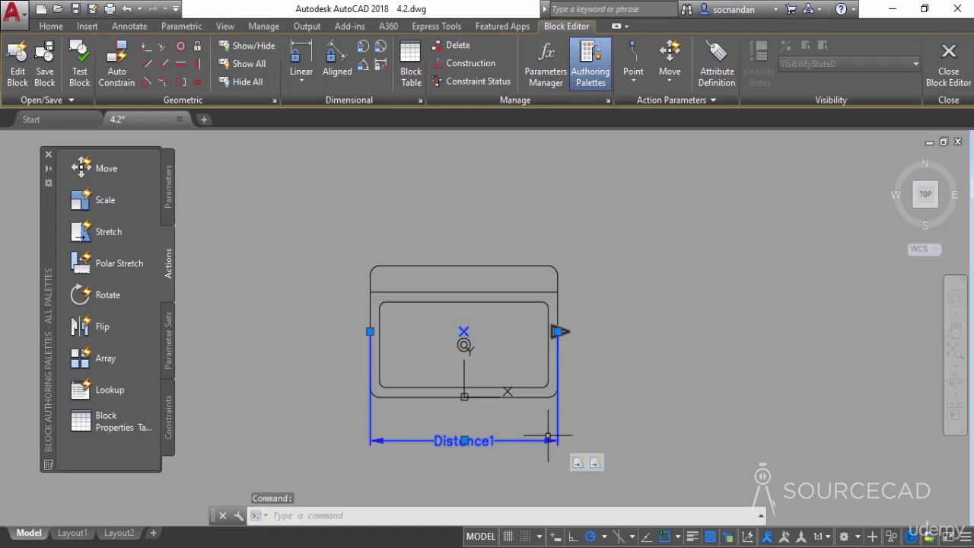
pyautogui.rightClick(603, 308)
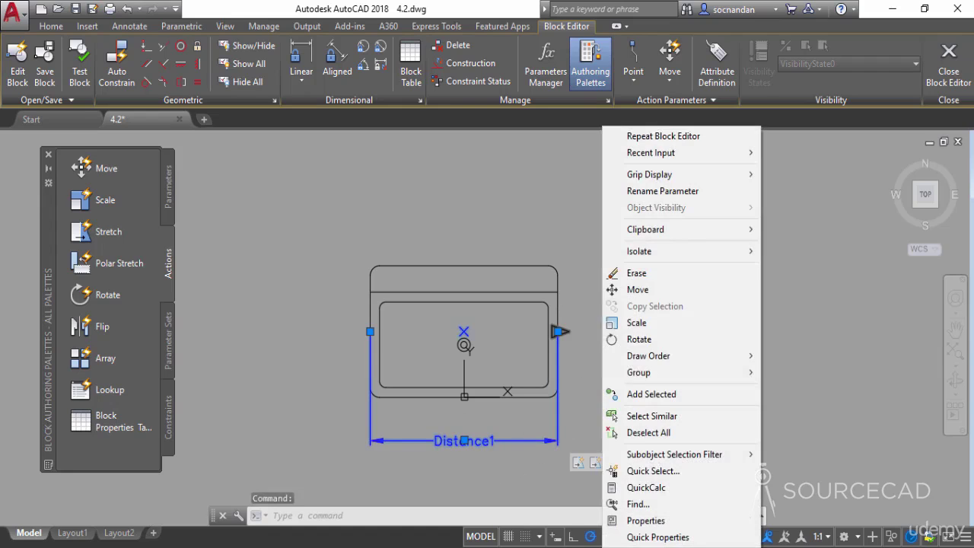
pyautogui.click(670, 523)
pyautogui.moveTo(282, 250)
pyautogui.mouseDown()
pyautogui.moveTo(553, 213)
pyautogui.moveTo(597, 195)
pyautogui.mouseUp()
pyautogui.scroll(-5, 611, 238)
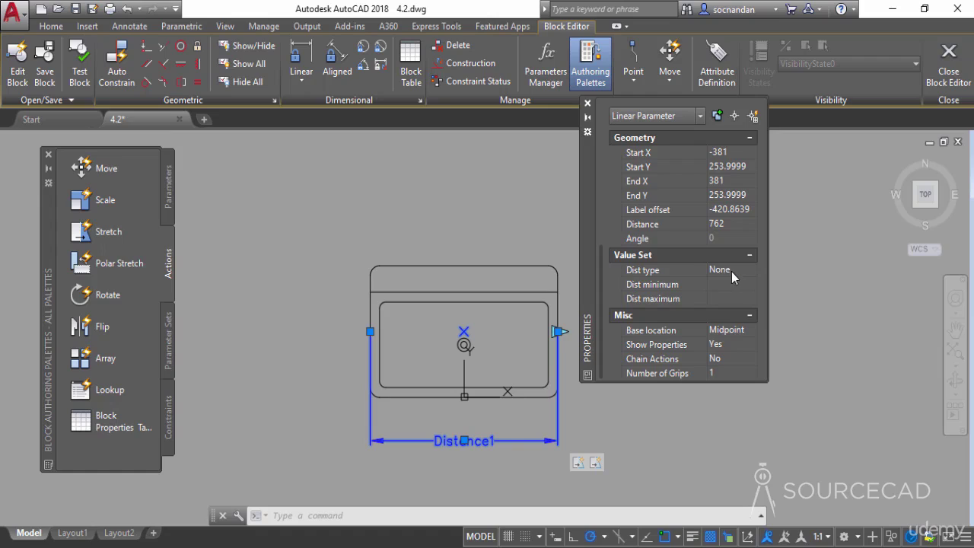
pyautogui.click(725, 272)
pyautogui.click(750, 271)
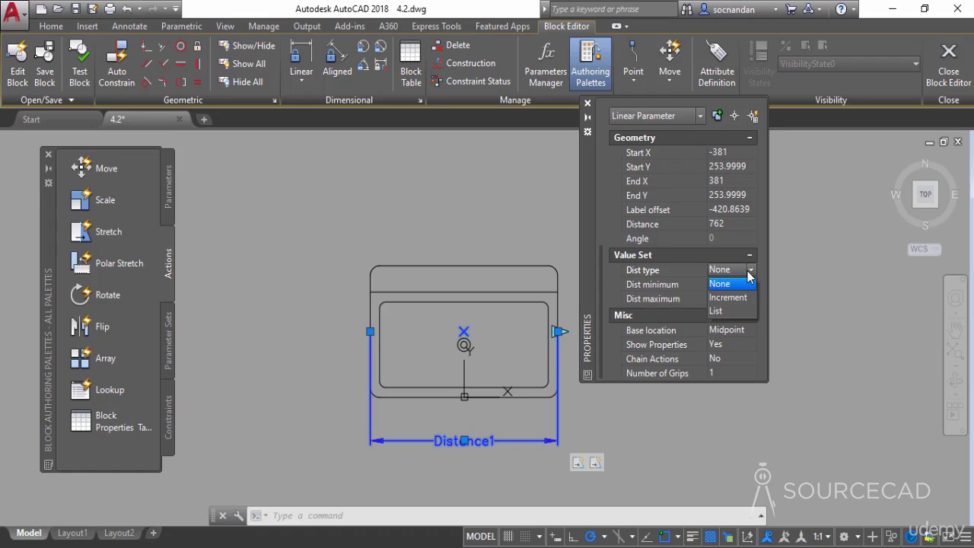
pyautogui.click(731, 312)
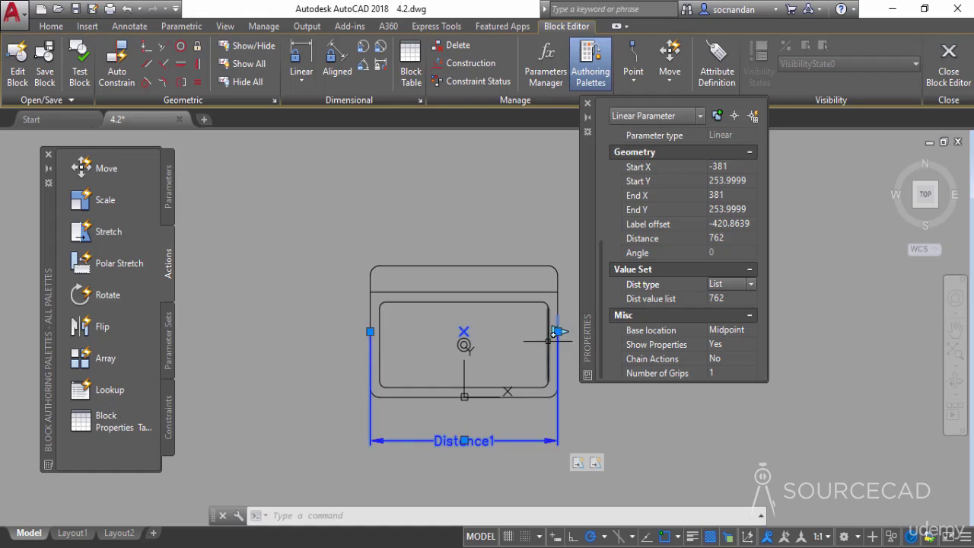
# Open Distance1's distance value list for editing and add the value 850
pyautogui.click(730, 298)
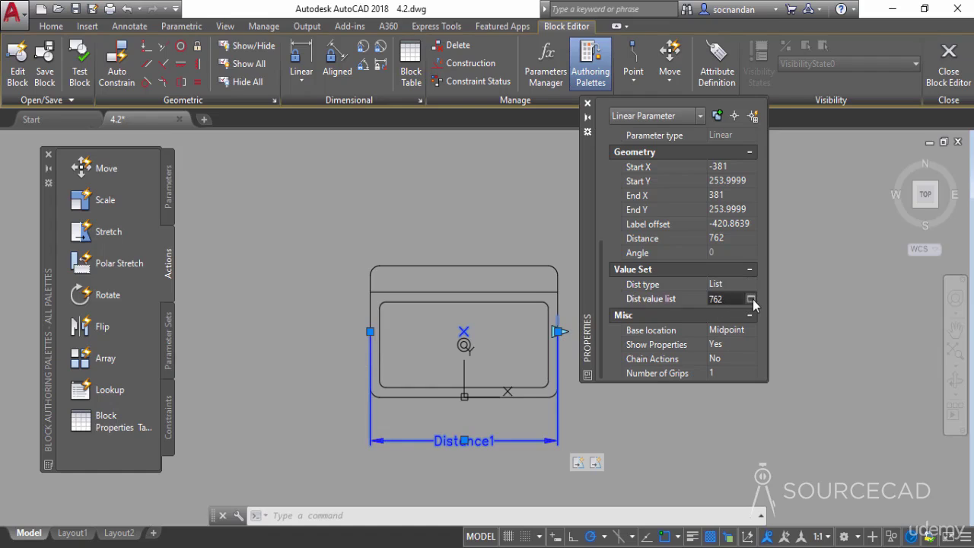
pyautogui.click(752, 300)
pyautogui.moveTo(626, 179); pyautogui.dragTo(672, 218)
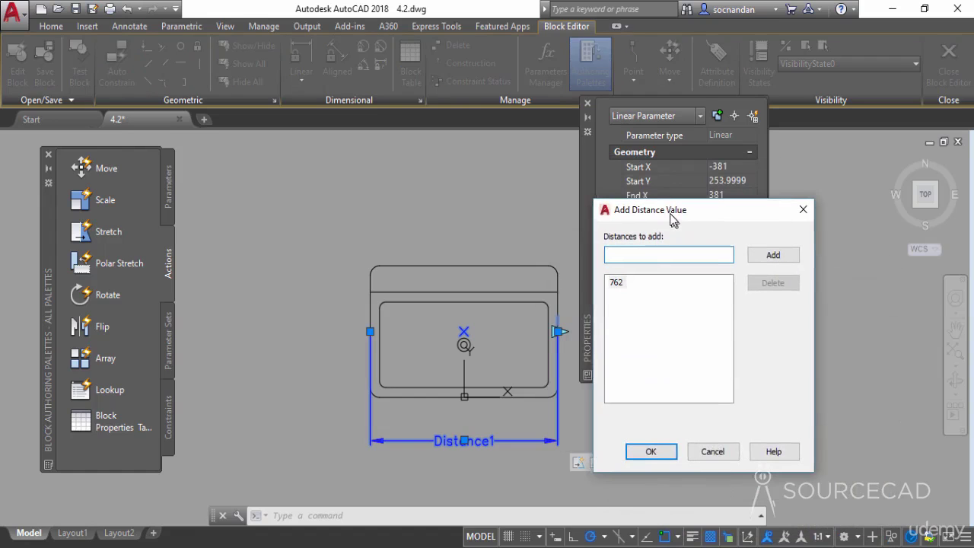
pyautogui.click(614, 282)
pyautogui.click(660, 255)
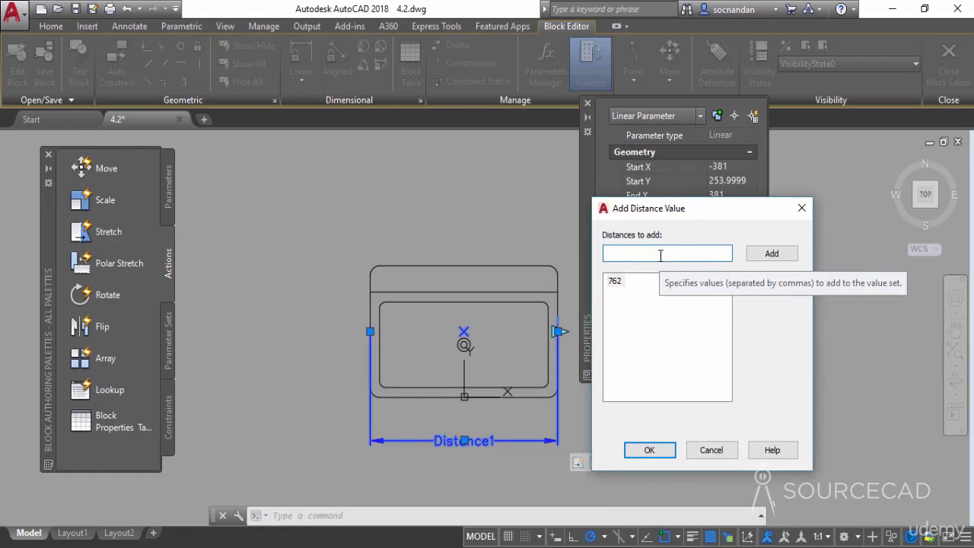
pyautogui.write('850')
pyautogui.click(751, 256)
# Add the distances 1060 and 1600 to Distance1's value list, accept it, and close the parameter's properties
pyautogui.click(641, 254)
pyautogui.write('1060')
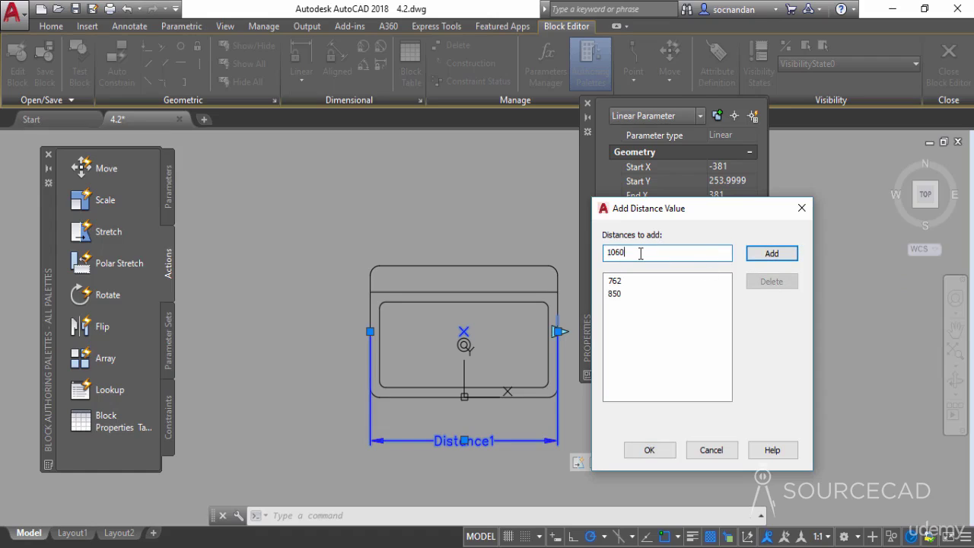
pyautogui.click(770, 254)
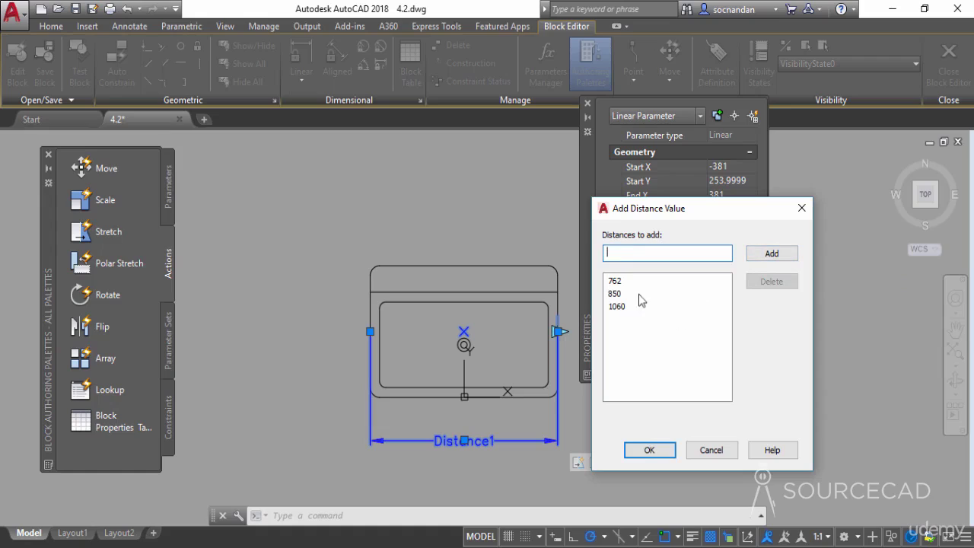
pyautogui.write('1600')
pyautogui.click(766, 254)
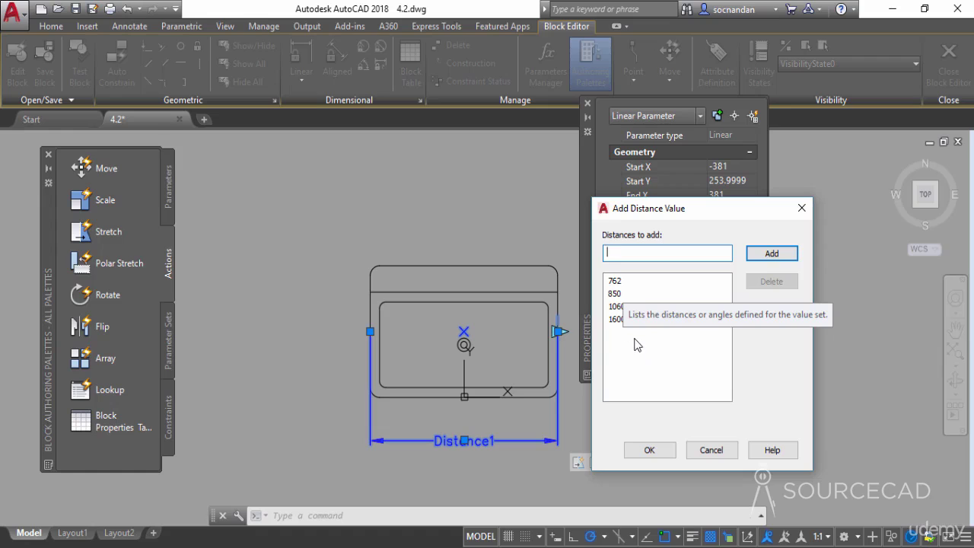
pyautogui.click(649, 450)
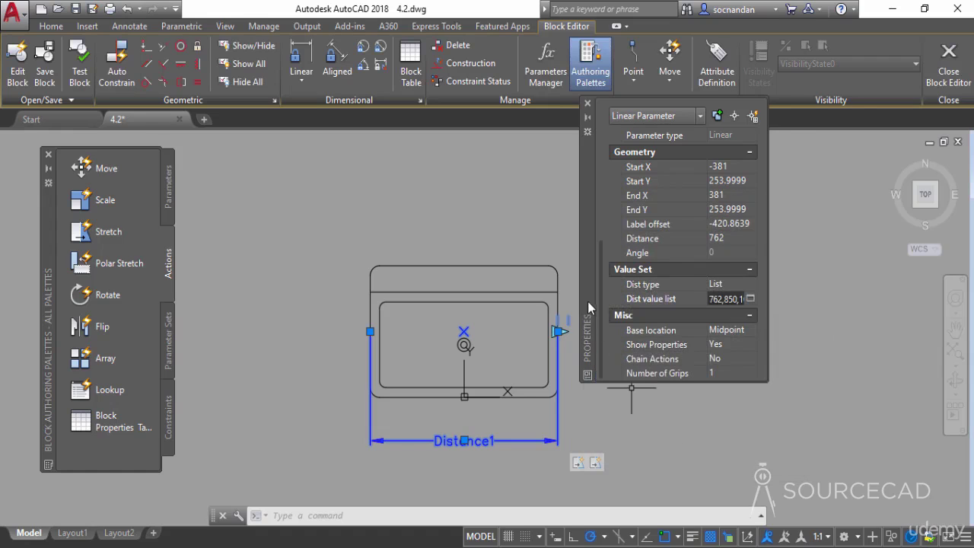
pyautogui.moveTo(593, 309); pyautogui.dragTo(741, 301)
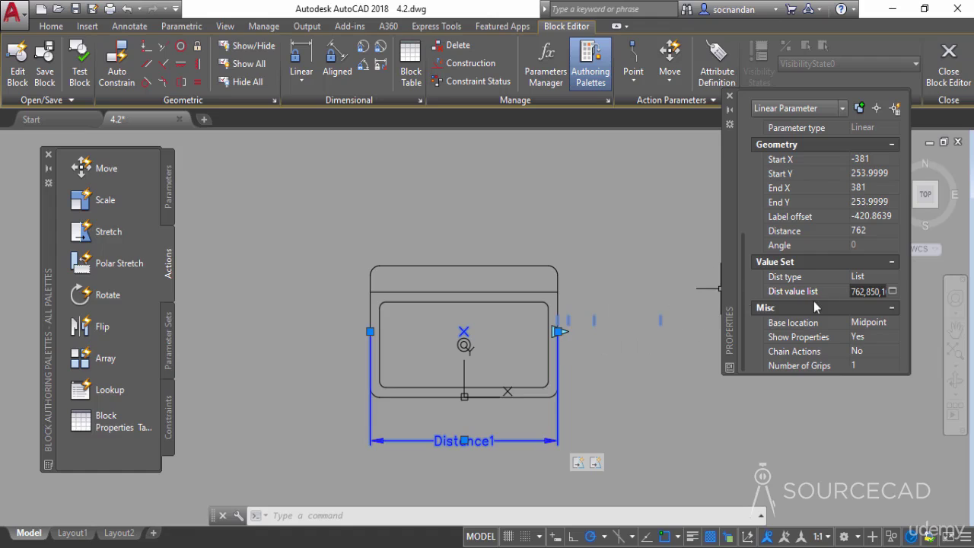
pyautogui.click(729, 96)
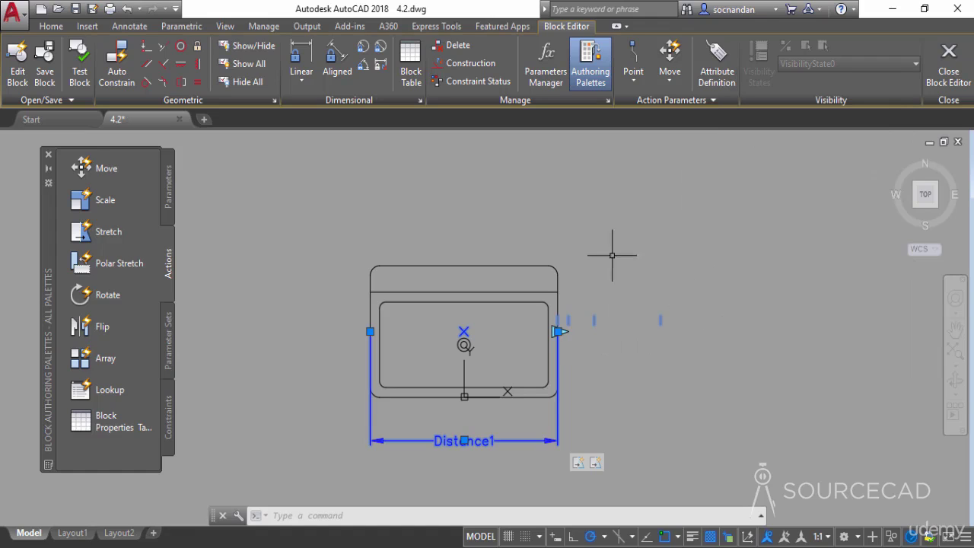
pyautogui.press('Escape')
# Test the Sink block by stretching it with its linear grip to the widest listed size, and close the test
pyautogui.click(79, 65)
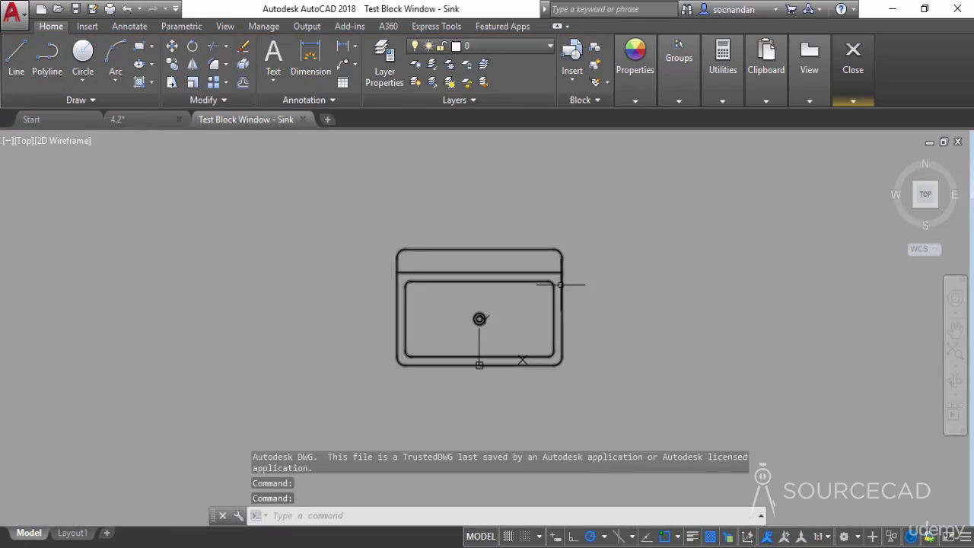
pyautogui.click(563, 286)
pyautogui.click(563, 308)
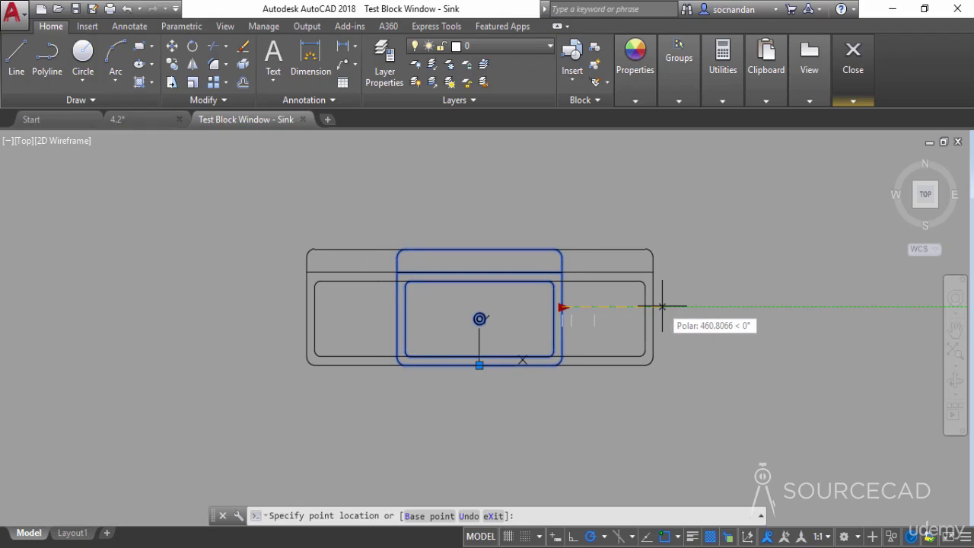
pyautogui.click(653, 307)
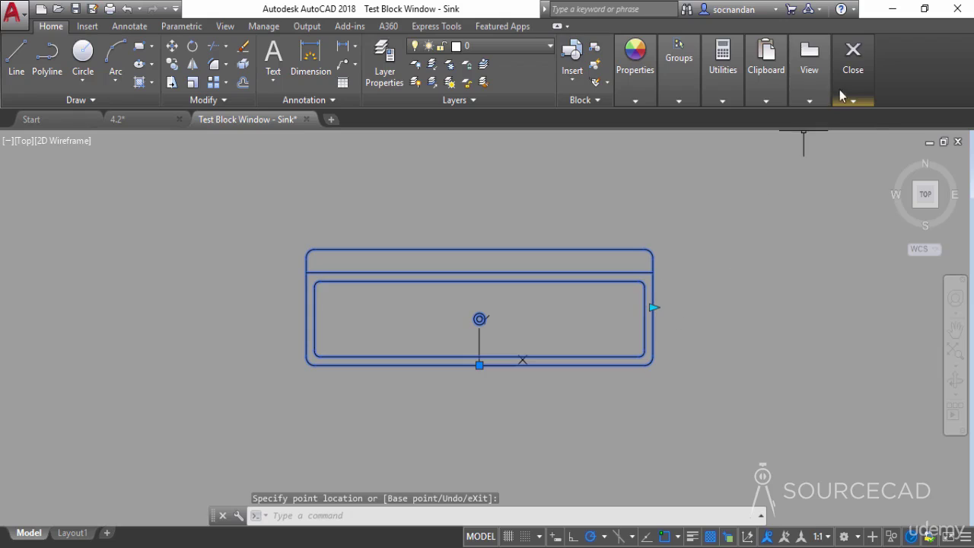
pyautogui.moveTo(843, 95)
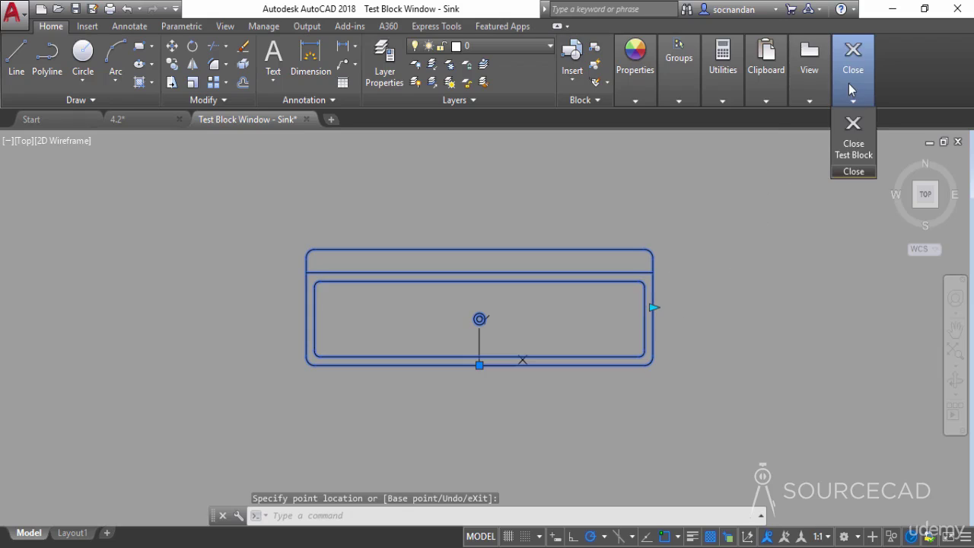
pyautogui.click(853, 138)
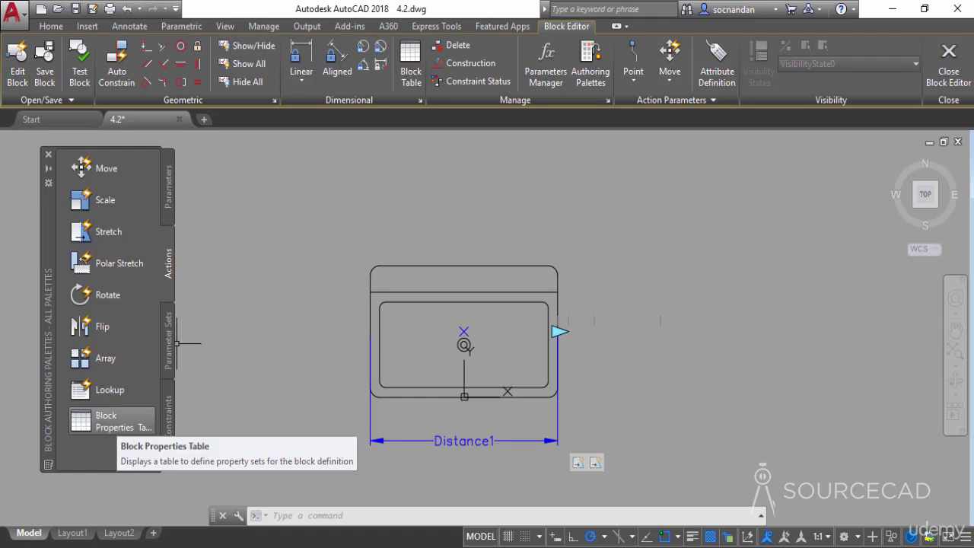
# Place a block properties table with 1 grip just outside the sink's right edge and add the Distance1 parameter to it
pyautogui.click(412, 59)
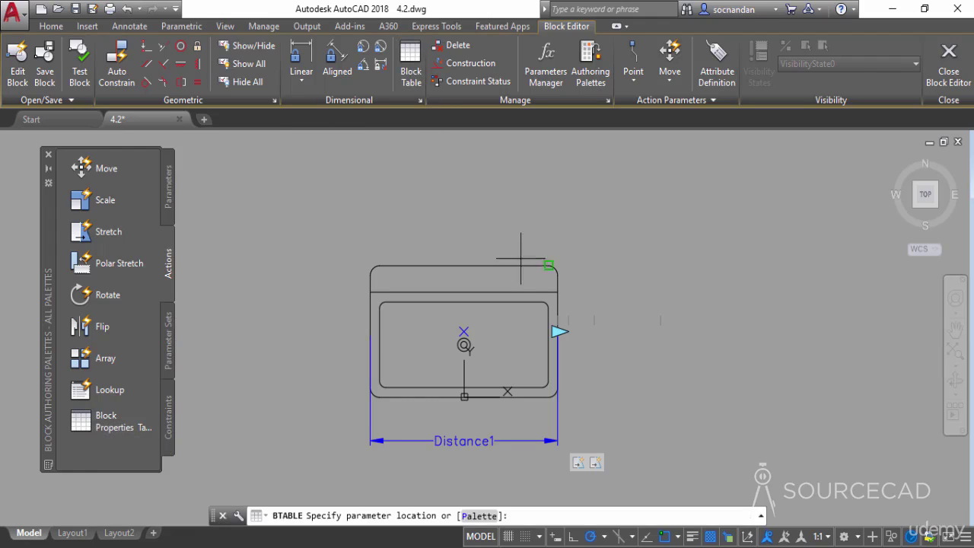
pyautogui.click(610, 347)
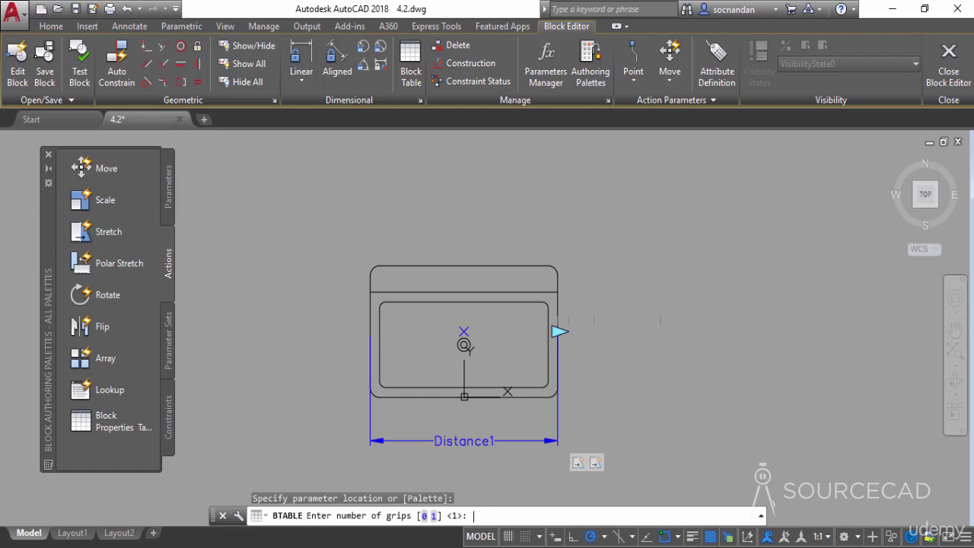
pyautogui.press('Return')
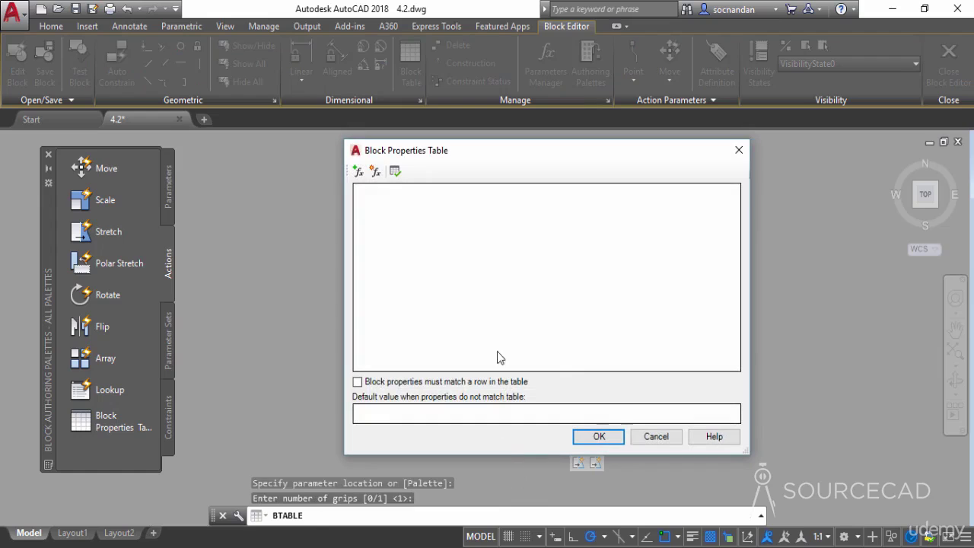
pyautogui.moveTo(419, 155)
pyautogui.mouseDown()
pyautogui.moveTo(565, 163)
pyautogui.moveTo(591, 153)
pyautogui.moveTo(573, 143)
pyautogui.mouseUp()
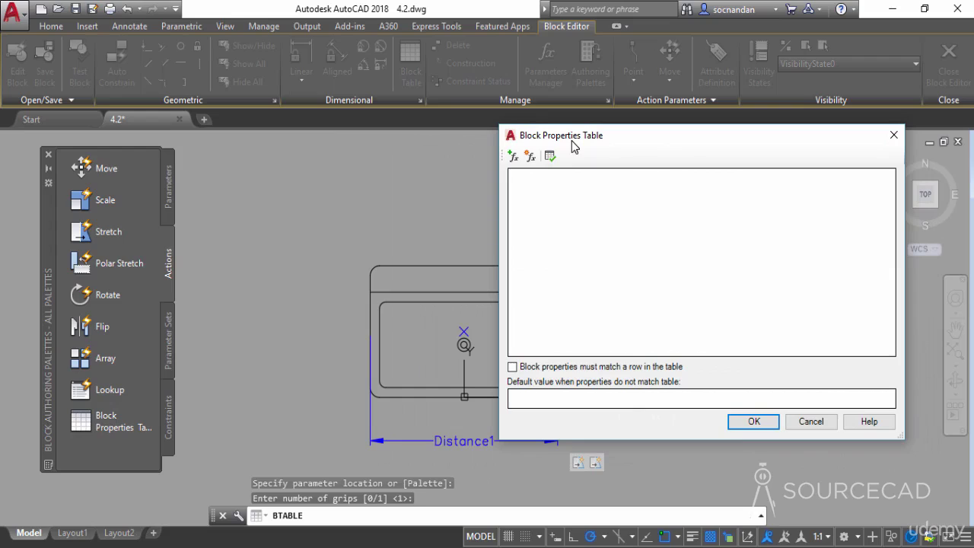
pyautogui.click(514, 157)
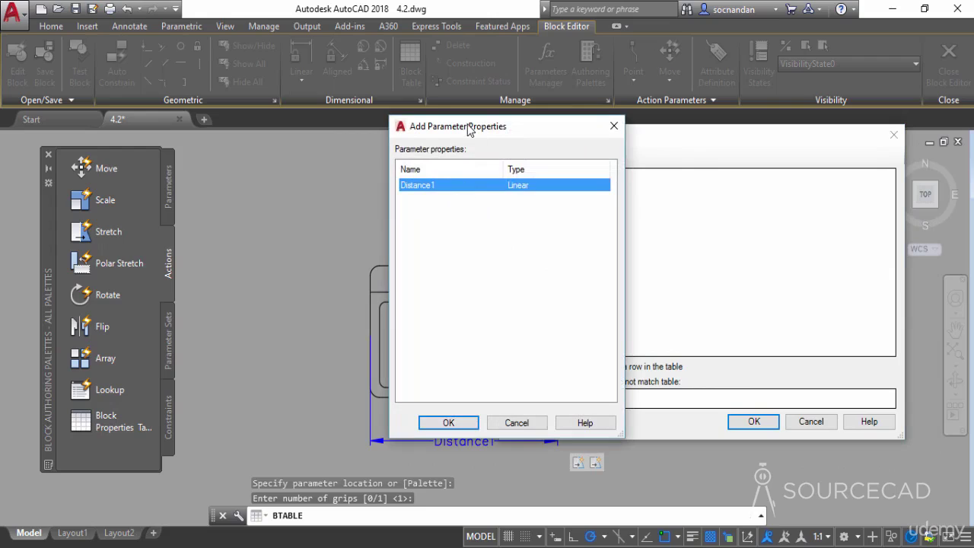
pyautogui.moveTo(472, 129); pyautogui.dragTo(513, 74)
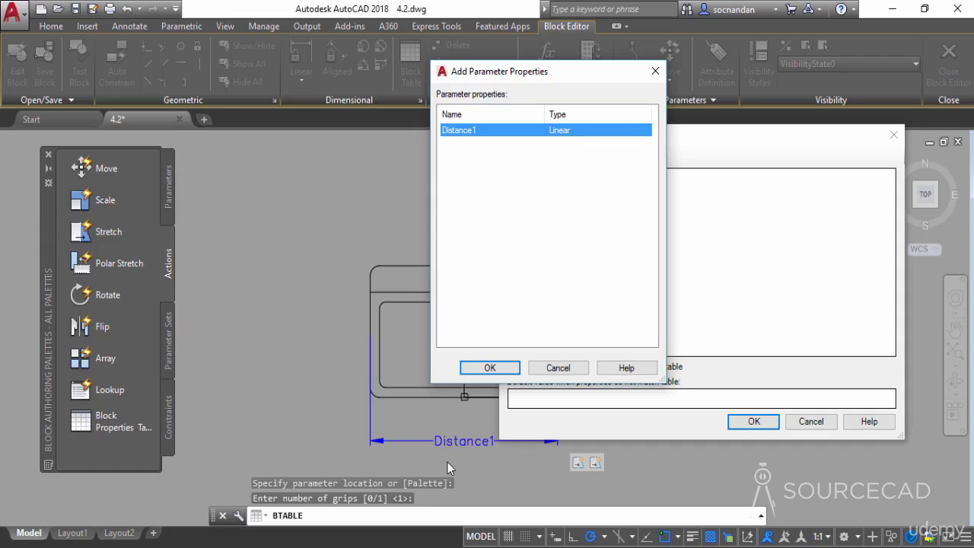
pyautogui.click(489, 369)
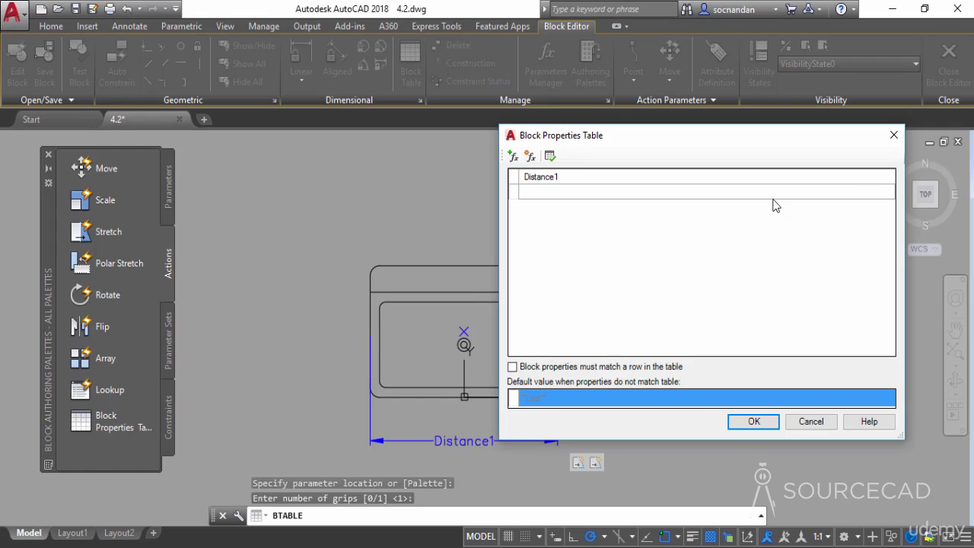
# Fill the first two Distance1 rows of the block properties table with 762 and 850
pyautogui.click(884, 195)
pyautogui.click(888, 194)
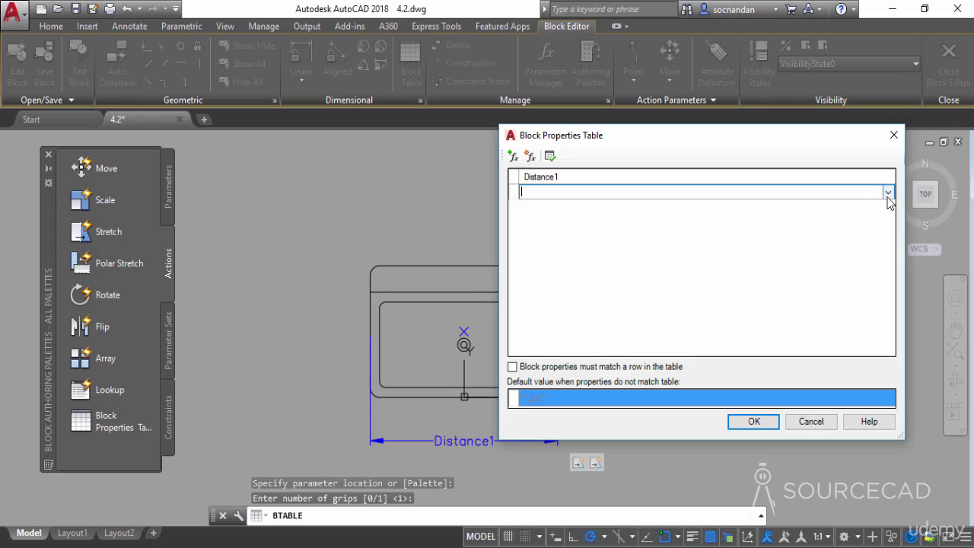
pyautogui.click(889, 194)
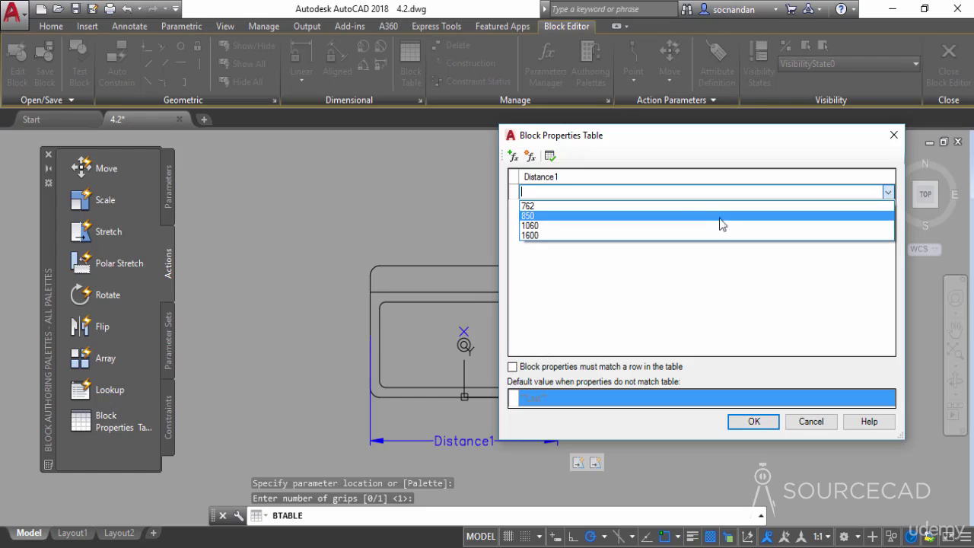
pyautogui.click(689, 207)
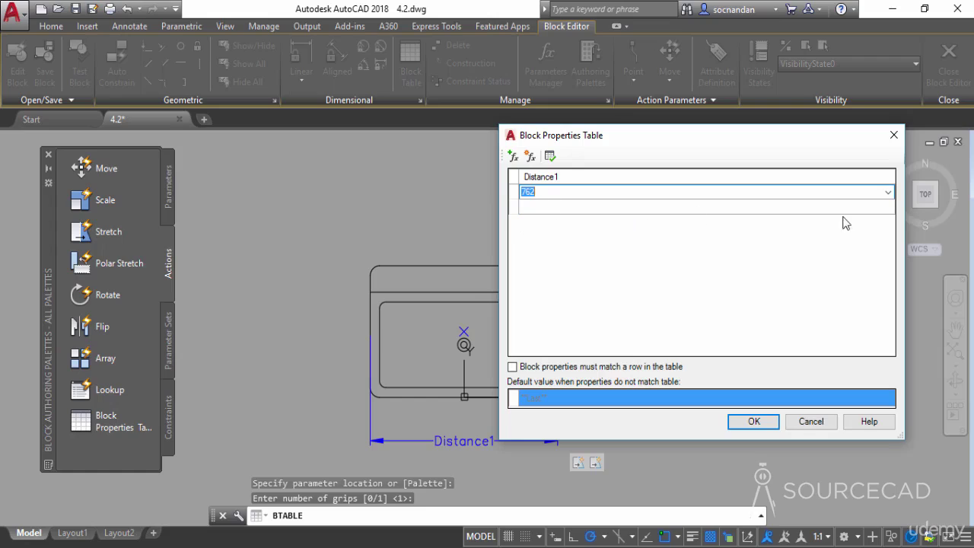
pyautogui.click(891, 207)
pyautogui.click(891, 211)
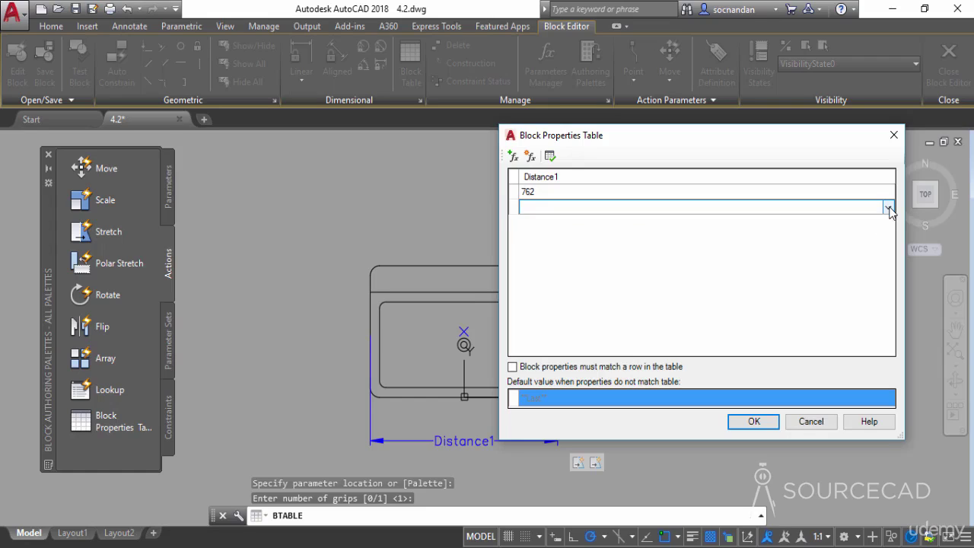
pyautogui.click(888, 207)
pyautogui.click(812, 228)
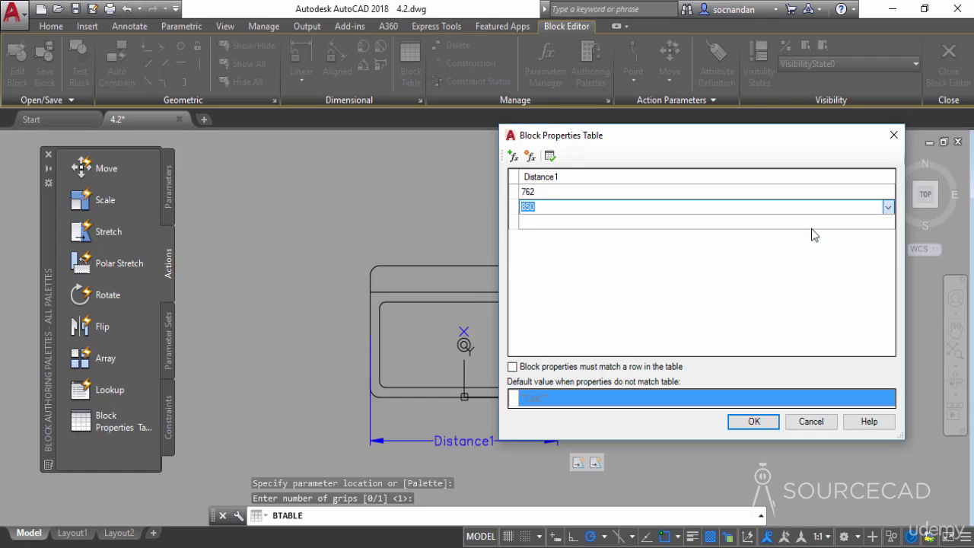
# Fill the third and fourth Distance1 rows of the block properties table with 1060 and 1600
pyautogui.click(892, 222)
pyautogui.click(891, 222)
pyautogui.click(888, 223)
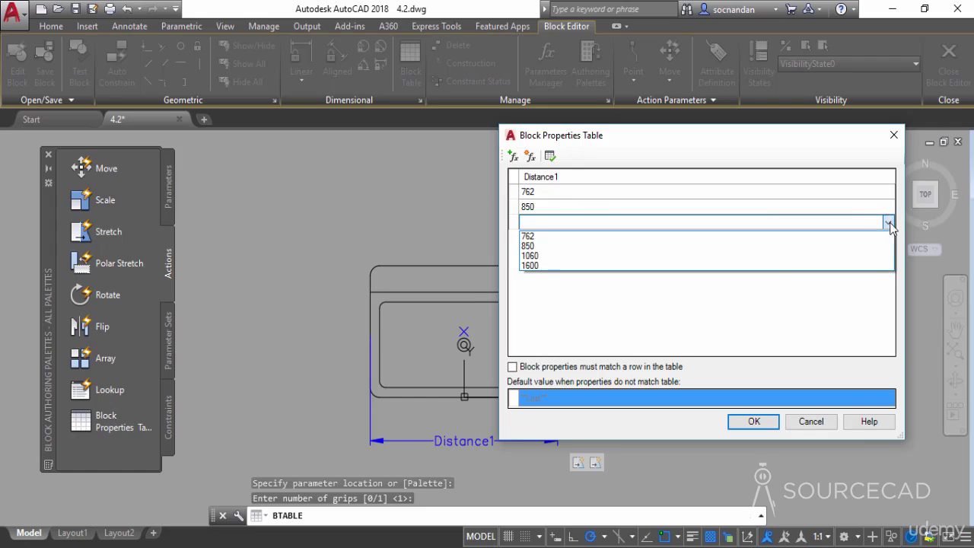
pyautogui.click(828, 259)
pyautogui.click(890, 236)
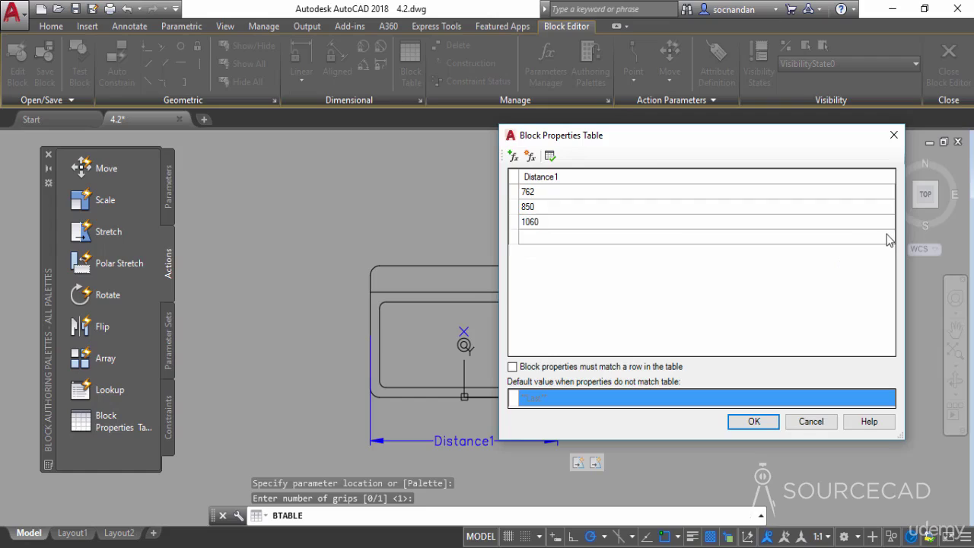
pyautogui.click(887, 238)
pyautogui.click(883, 239)
pyautogui.click(837, 279)
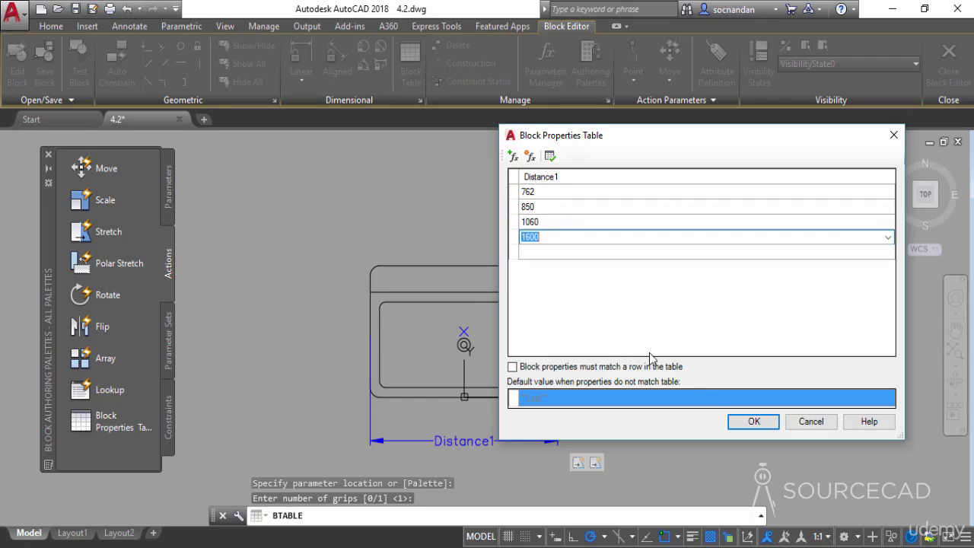
# Accept the block properties table with its four Distance1 rows and open the Sink block in a test window
pyautogui.click(753, 422)
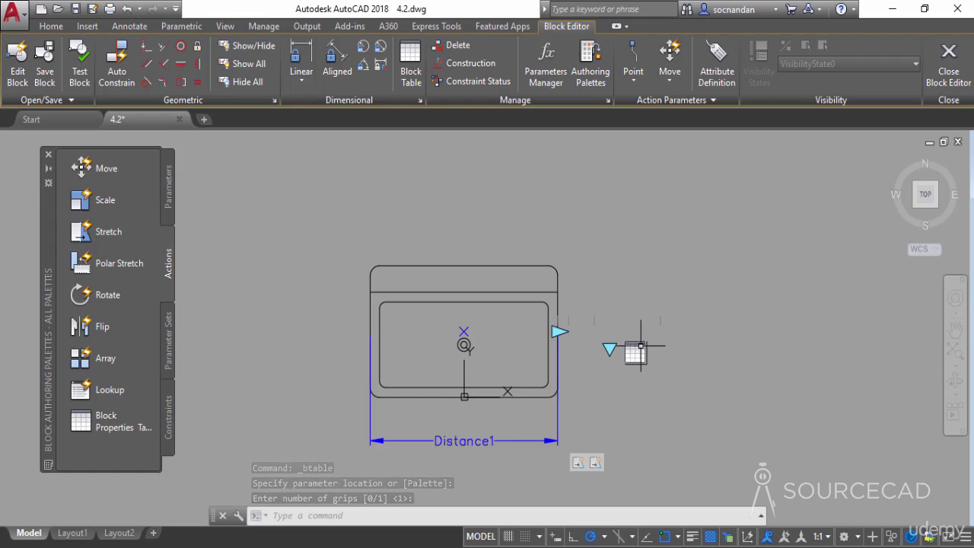
pyautogui.press('Return')
pyautogui.click(80, 72)
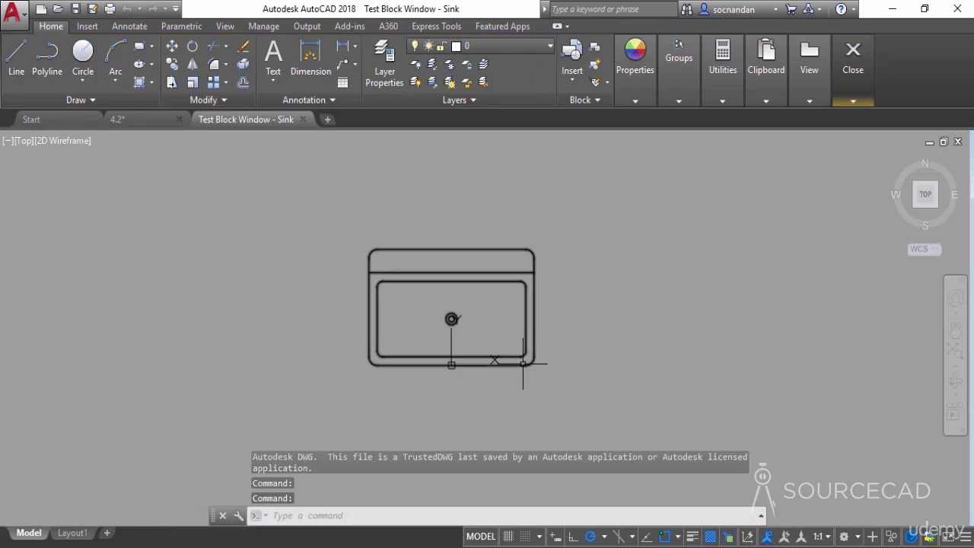
# Test the Sink block's table grip by choosing the Distance1 values 850, 1060 and 1600 in turn
pyautogui.click(526, 367)
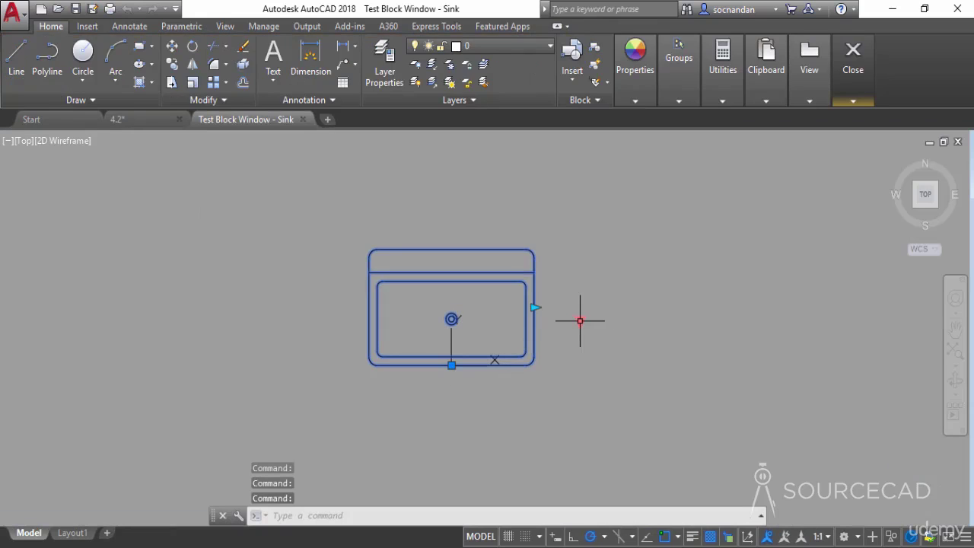
pyautogui.click(580, 321)
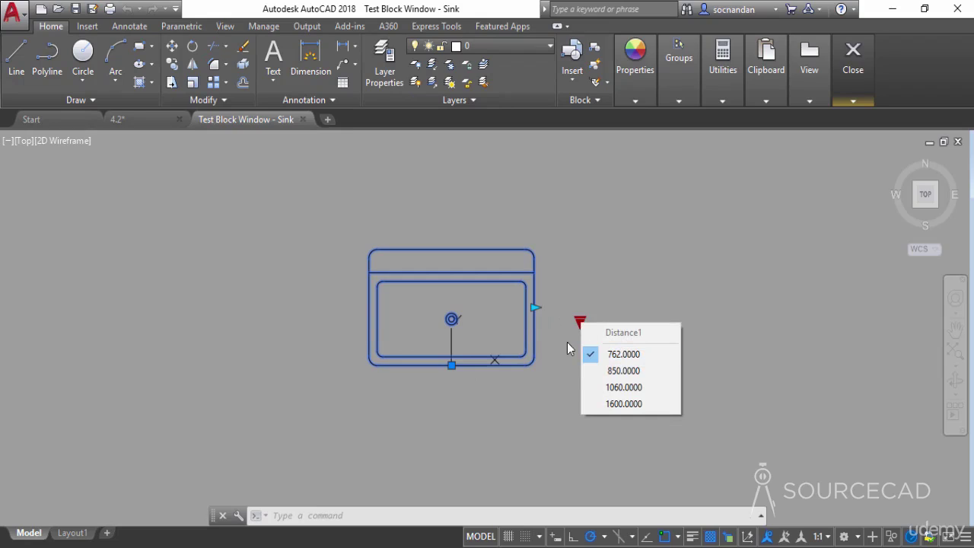
pyautogui.click(644, 371)
pyautogui.click(580, 321)
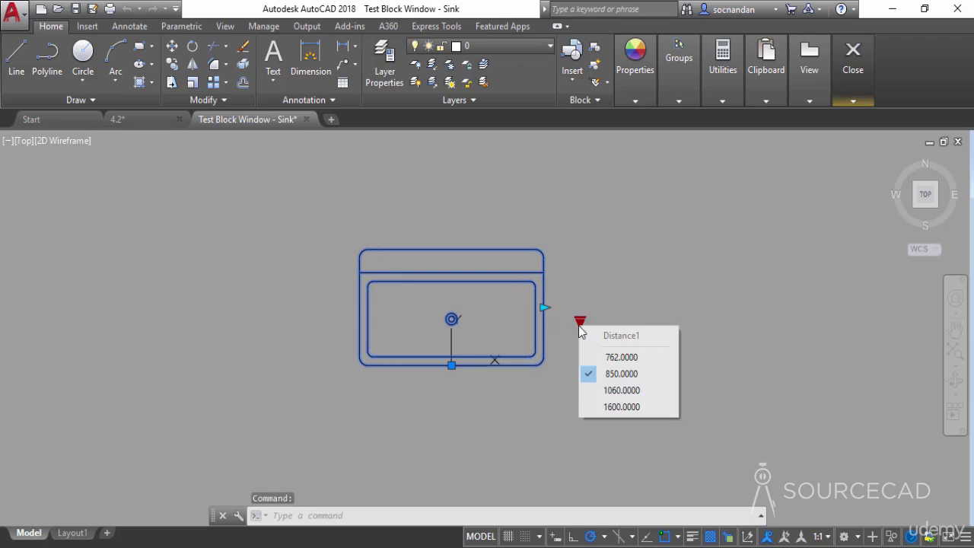
pyautogui.click(635, 390)
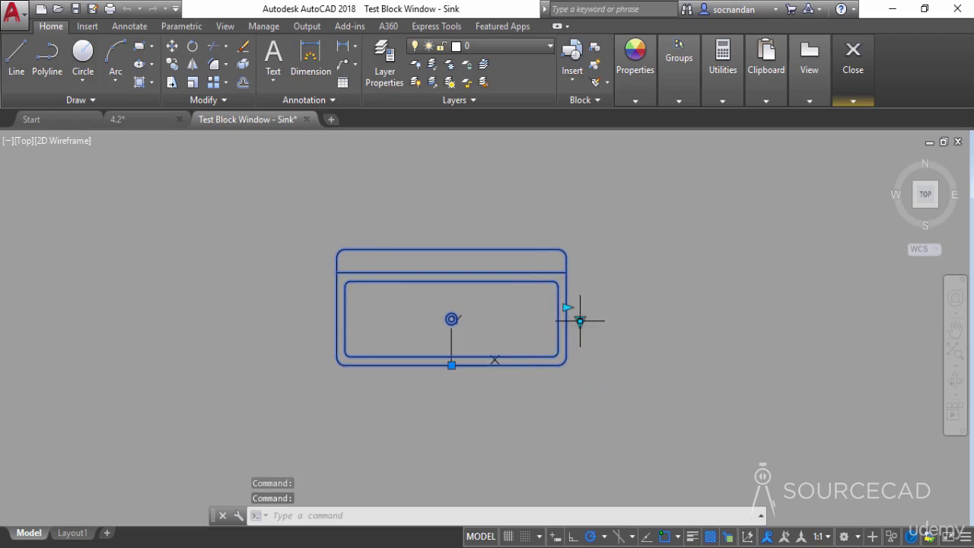
pyautogui.click(579, 321)
pyautogui.click(644, 402)
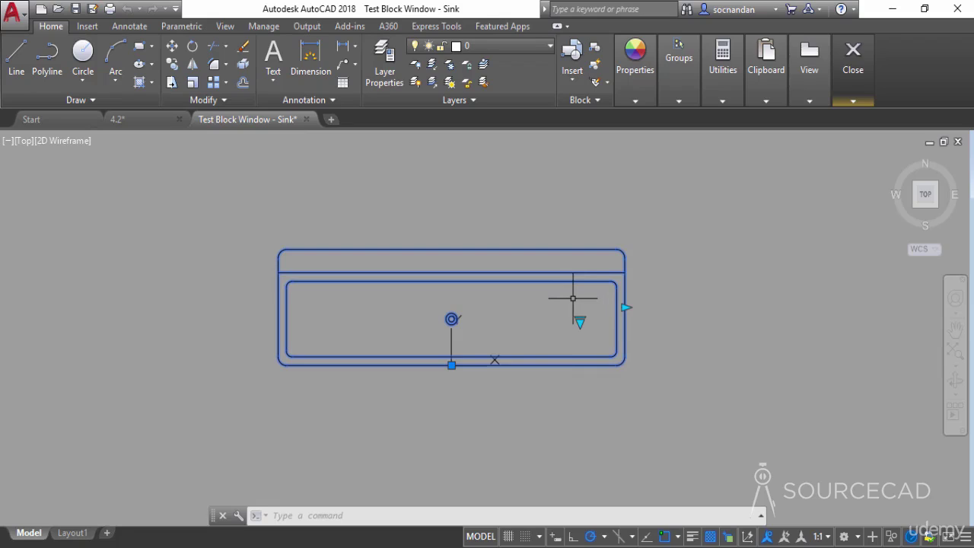
# Test shrinking the Sink block with its linear grip to the 850 width, and close the test
pyautogui.click(625, 308)
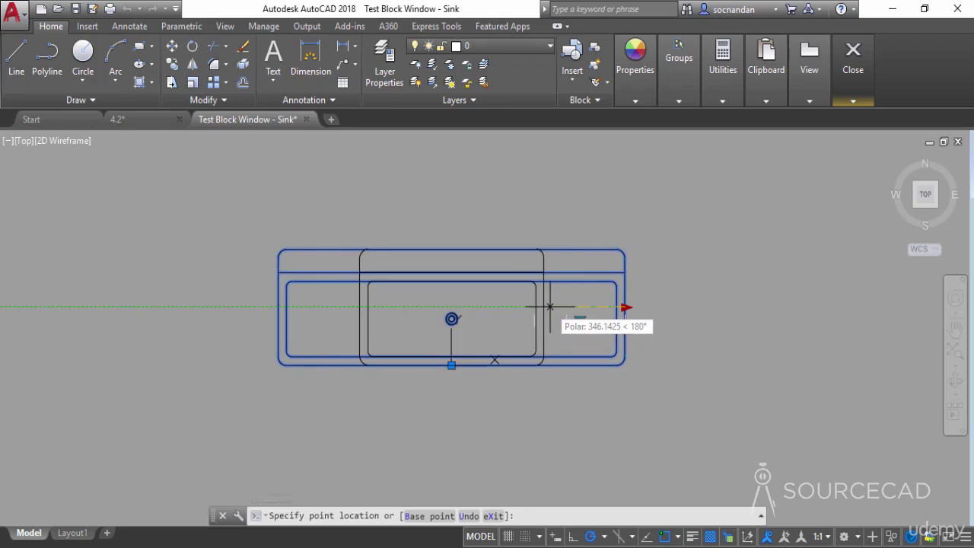
pyautogui.click(549, 307)
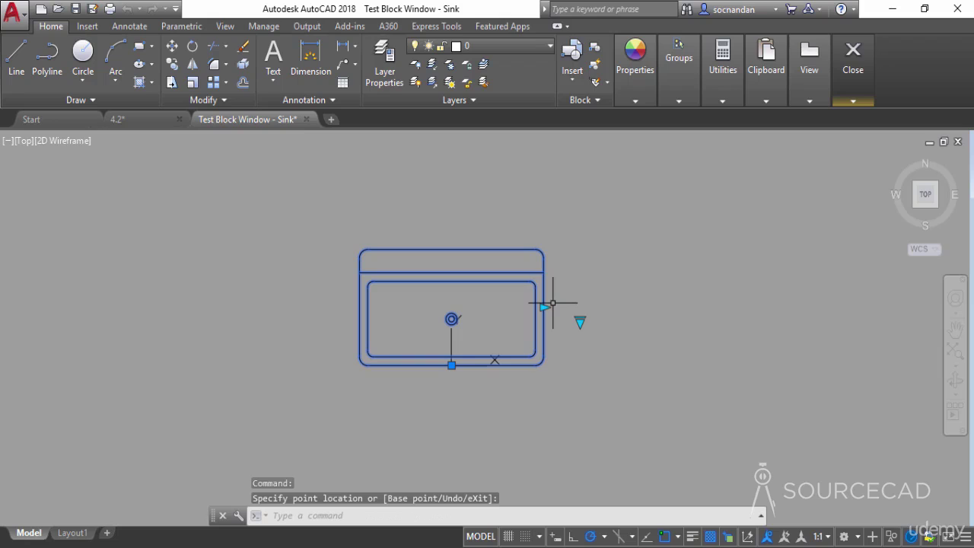
pyautogui.click(845, 95)
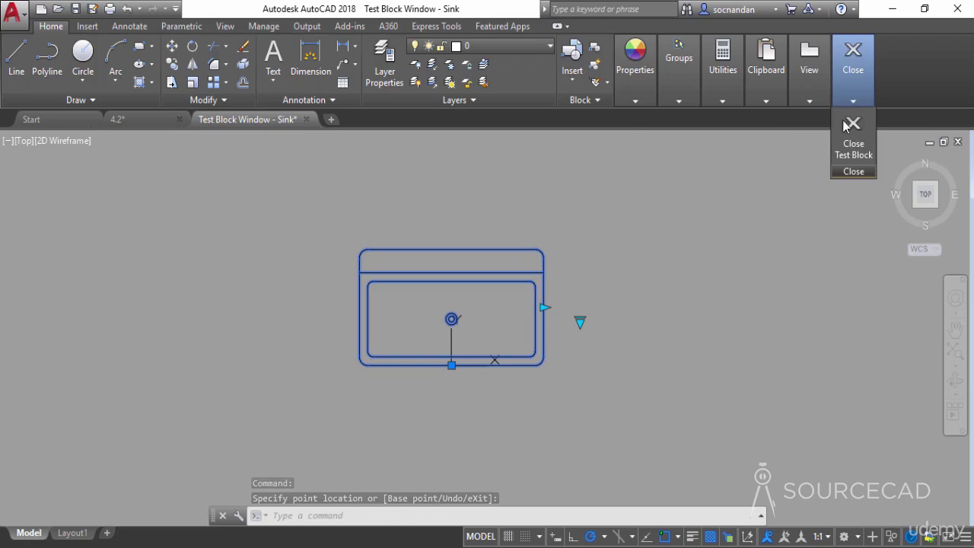
pyautogui.click(850, 137)
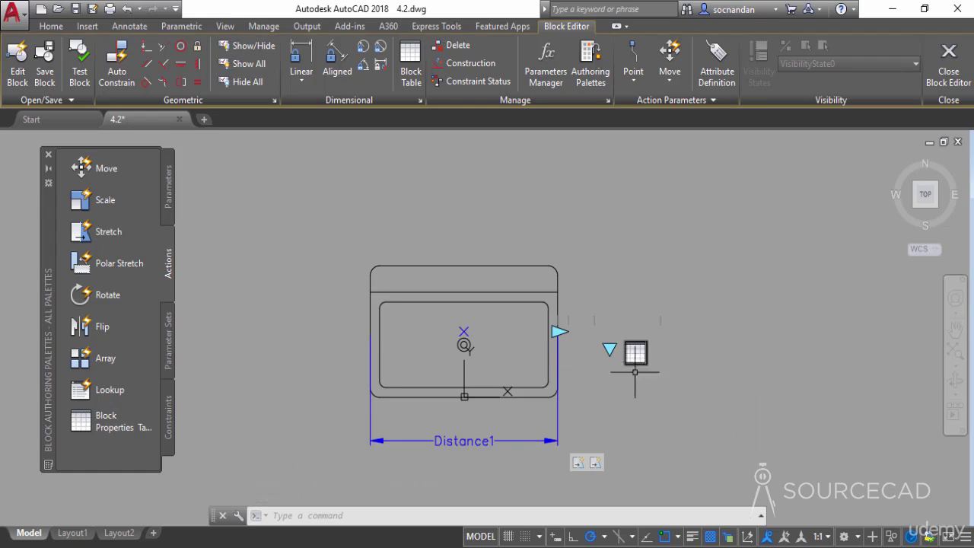
# Set the number of grips of the Distance1 linear parameter to 0 in its properties and deselect it
pyautogui.click(560, 418)
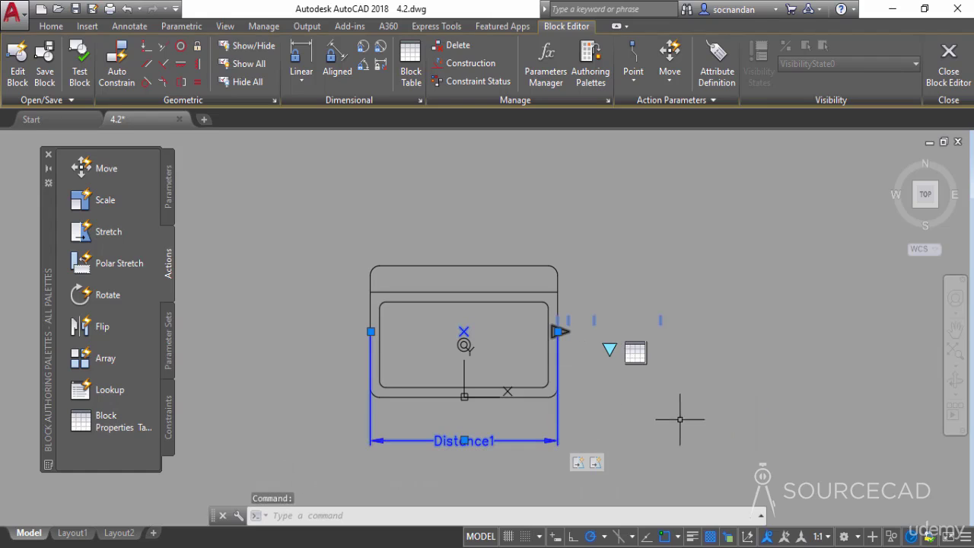
pyautogui.rightClick(701, 128)
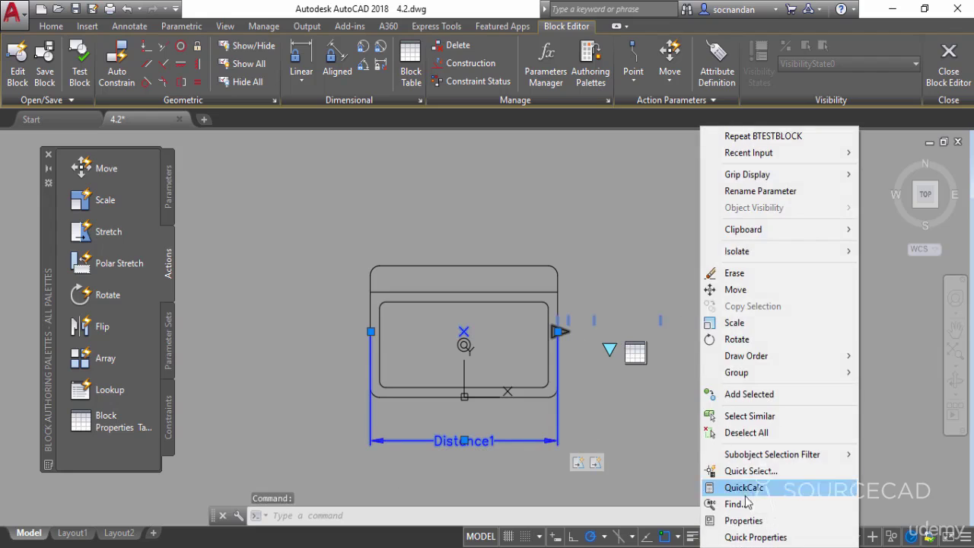
pyautogui.click(744, 520)
pyautogui.scroll(-2, 745, 271)
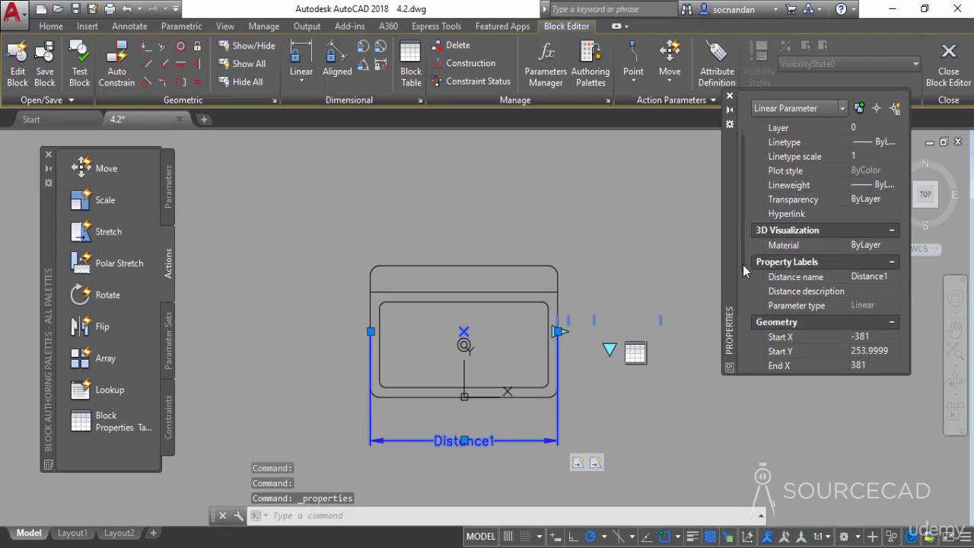
pyautogui.moveTo(744, 271); pyautogui.dragTo(744, 389)
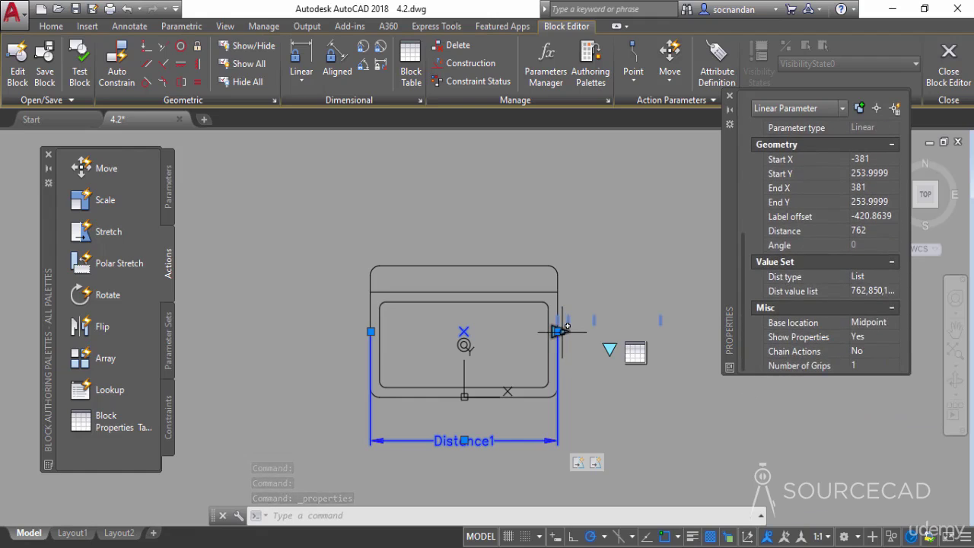
pyautogui.click(873, 366)
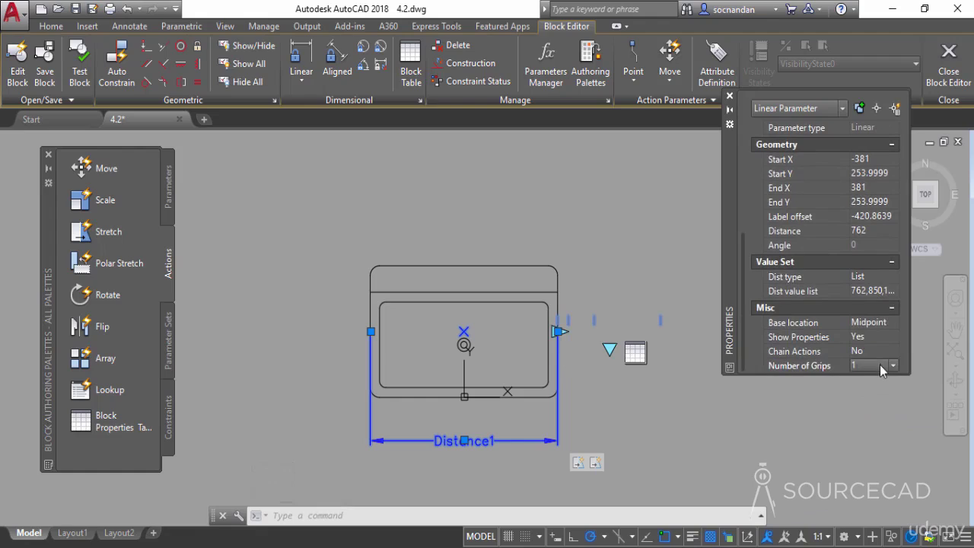
pyautogui.click(893, 365)
pyautogui.click(868, 379)
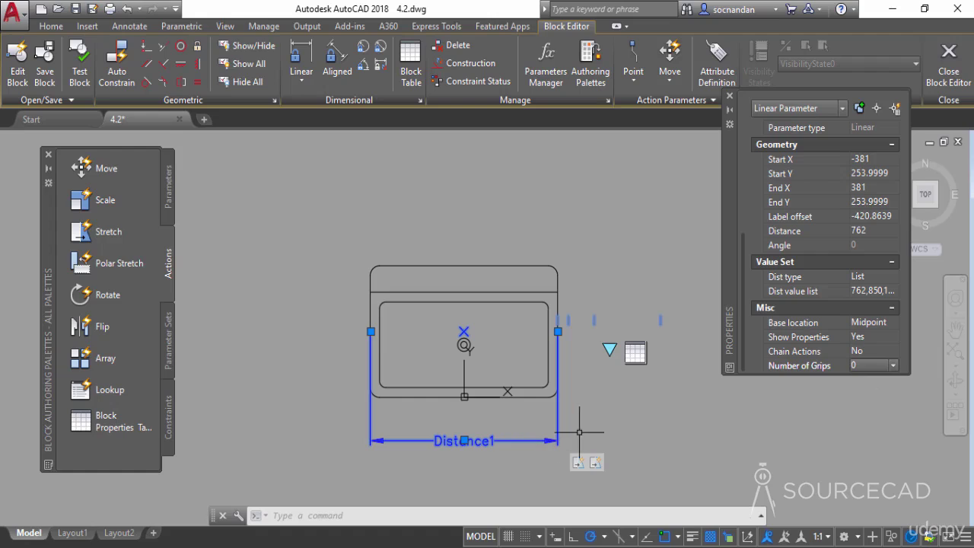
pyautogui.click(730, 96)
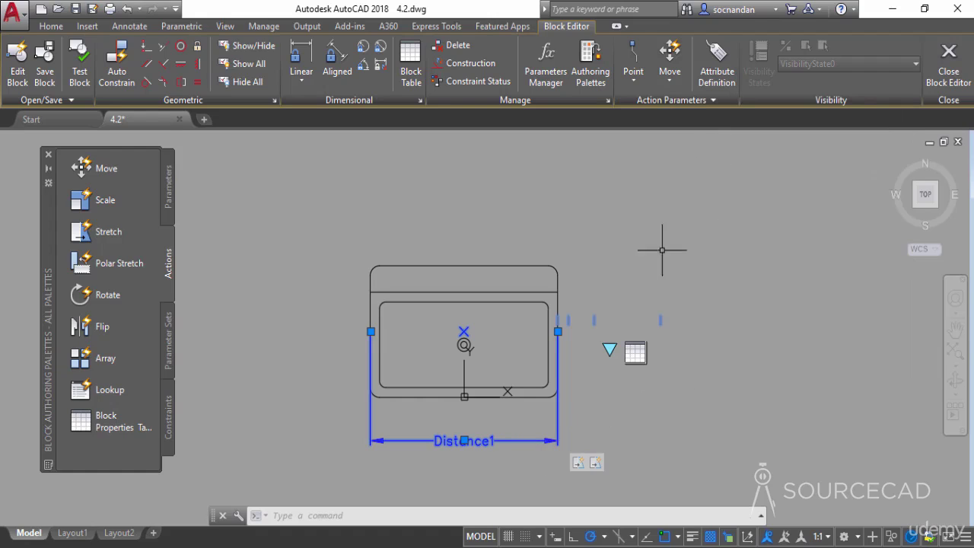
pyautogui.press('Escape')
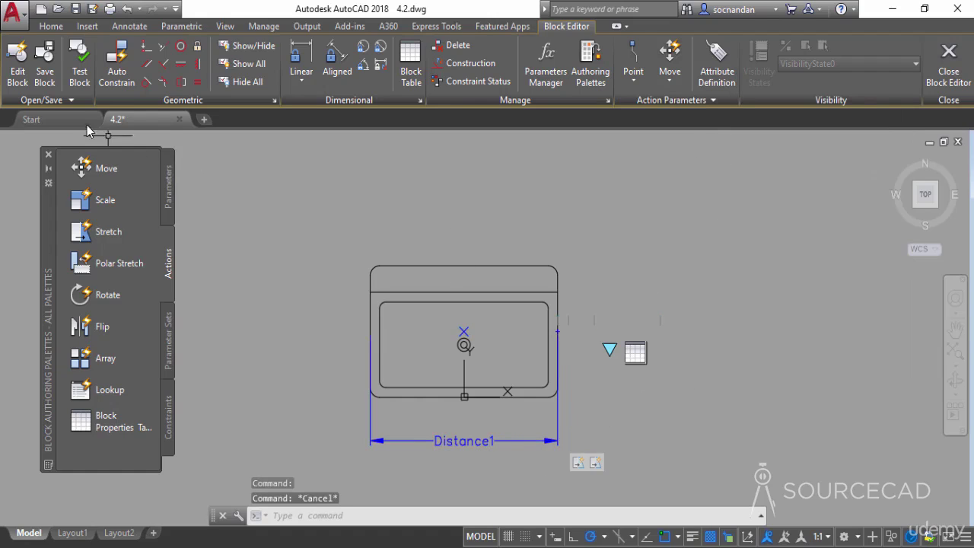
# Test the Sink block again, setting its width to 850 and 1060 with the table grip
pyautogui.click(80, 67)
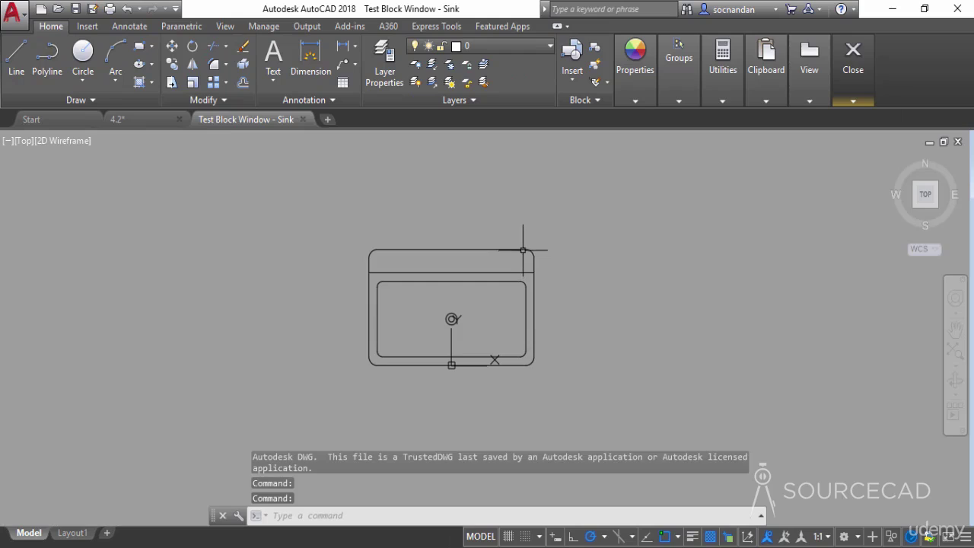
pyautogui.click(522, 250)
pyautogui.click(580, 320)
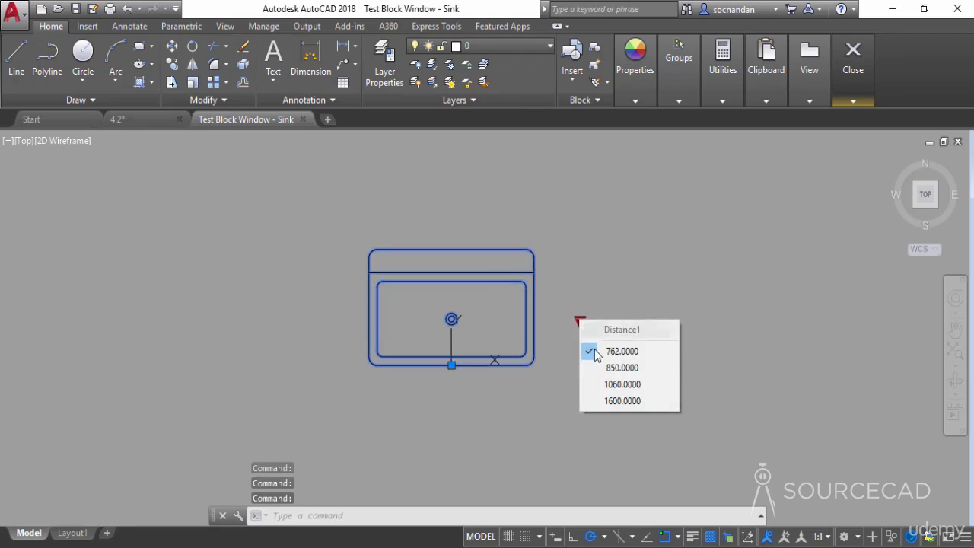
pyautogui.click(621, 367)
pyautogui.click(580, 321)
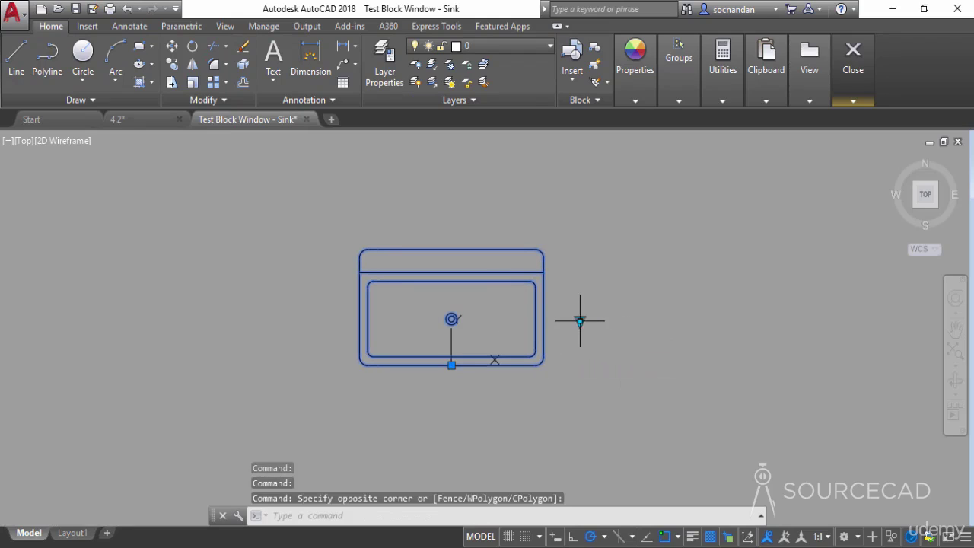
pyautogui.click(580, 320)
pyautogui.click(622, 385)
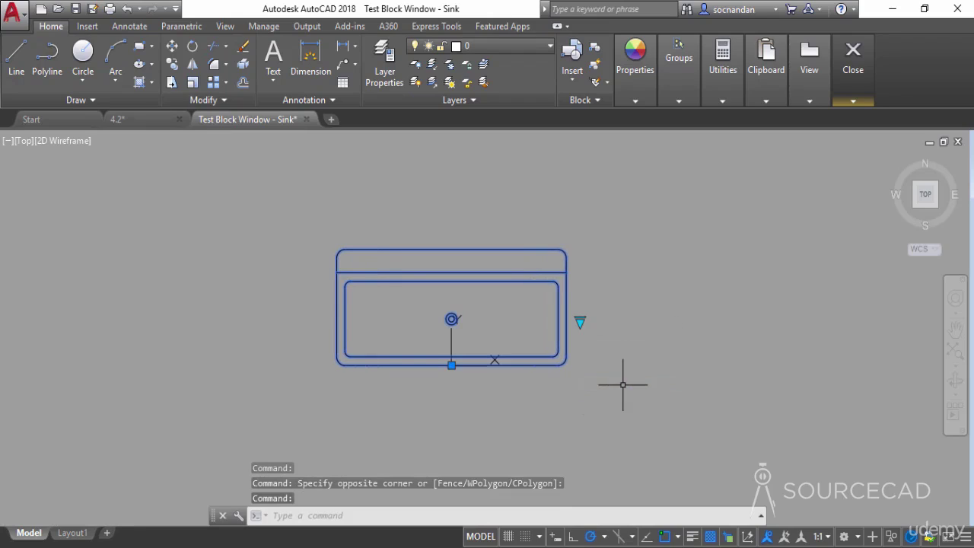
# Close the test block window and leave the block editor, saving the parameter changes to the Sink block
pyautogui.click(853, 101)
pyautogui.click(854, 146)
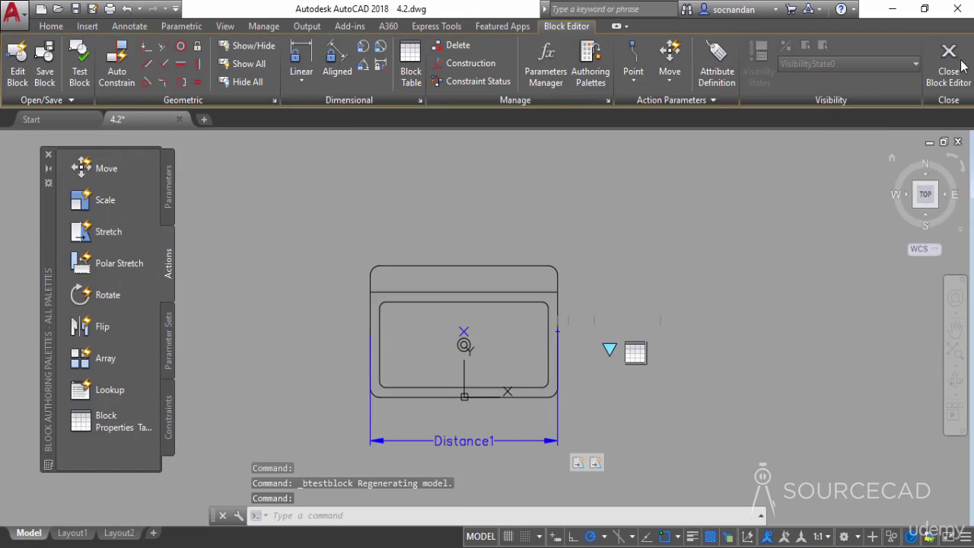
pyautogui.click(960, 67)
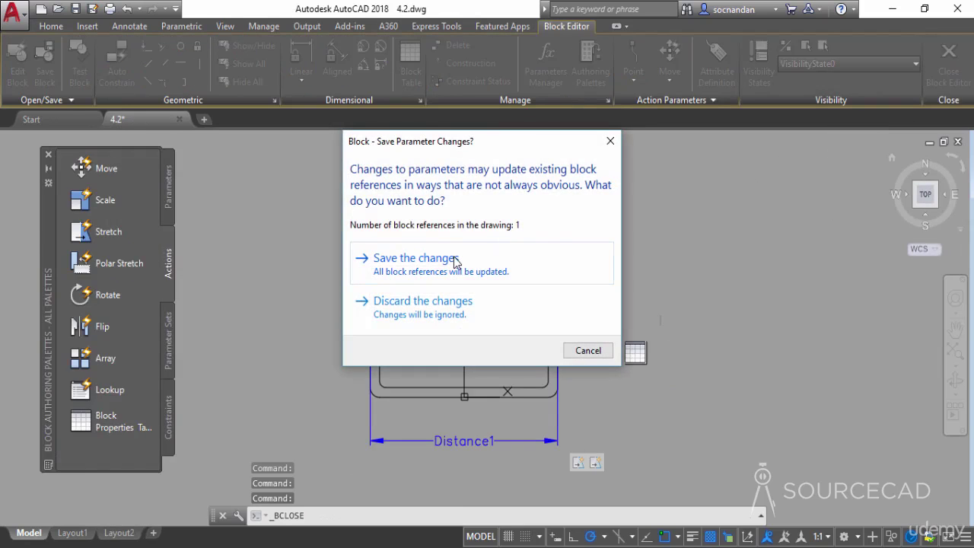
pyautogui.click(415, 259)
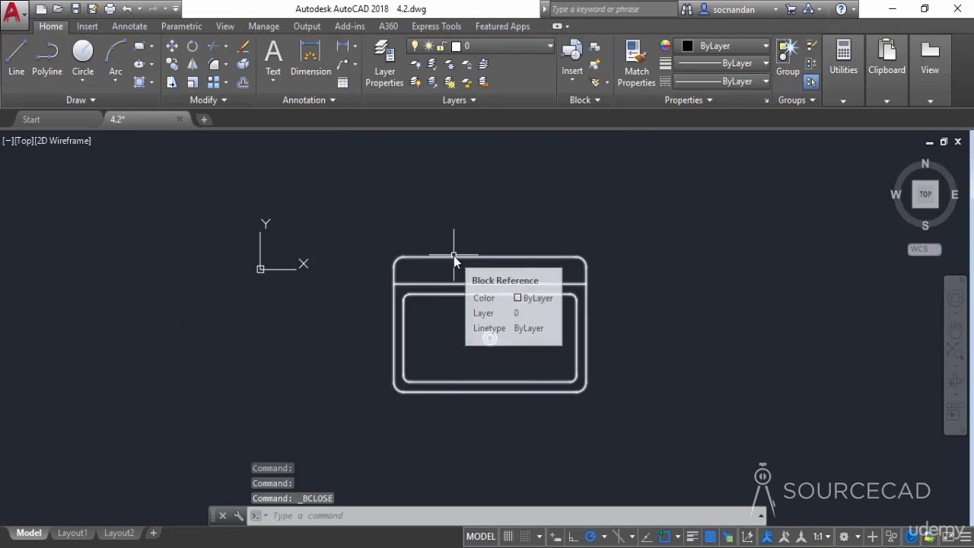